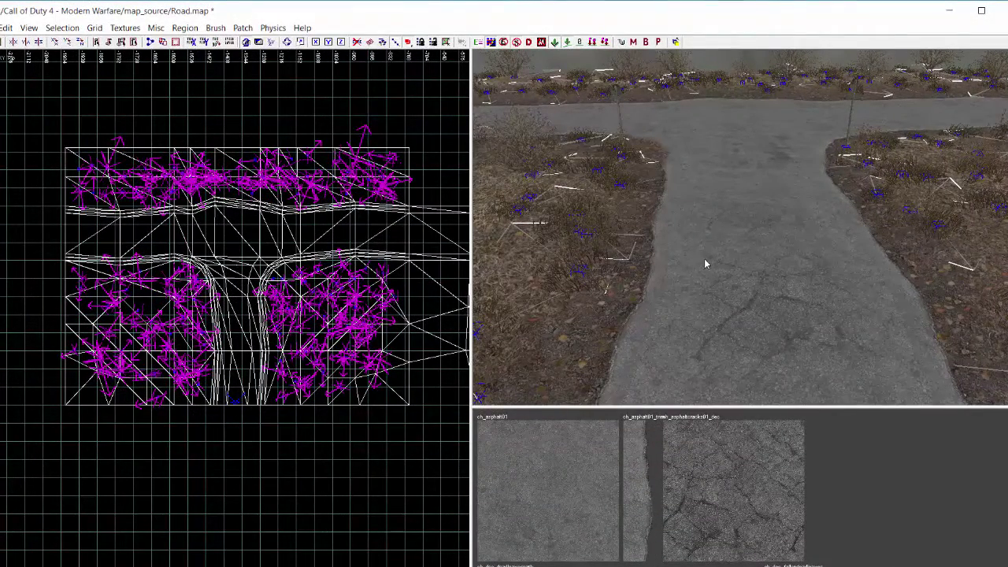
Enable the Entities filter to display the foliage and lamp posts around the path junction.
{"action": "right_click_drag", "start_coordinate": [704, 264], "coordinate": [647, 250]}
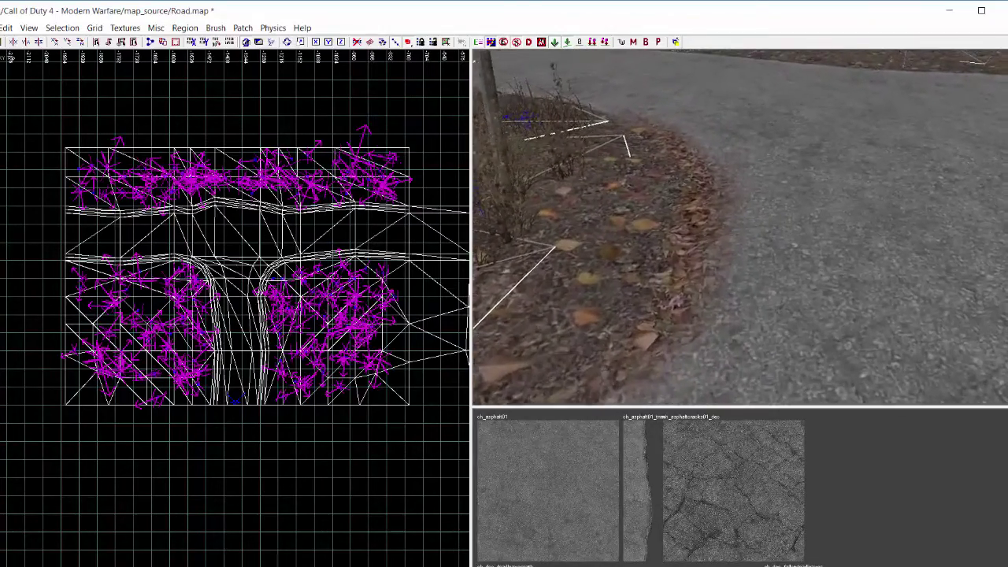
{"action": "right_click_drag", "start_coordinate": [647, 251], "coordinate": [705, 263]}
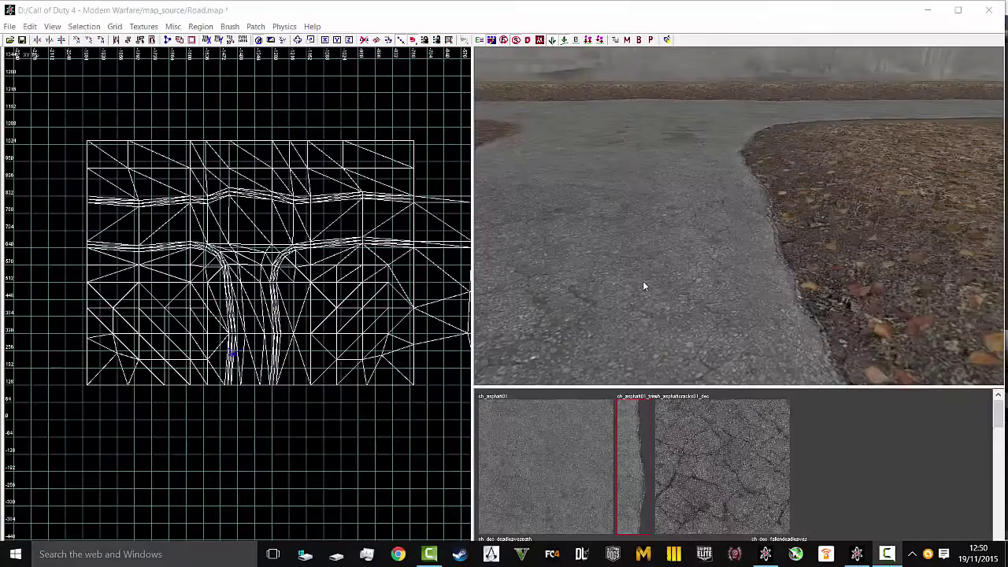
{"action": "mouse_move", "coordinate": [643, 280]}
{"action": "right_mouse_down"}
{"action": "mouse_move", "coordinate": [618, 282]}
{"action": "mouse_move", "coordinate": [642, 281]}
{"action": "right_mouse_up"}
{"action": "key", "text": "f"}
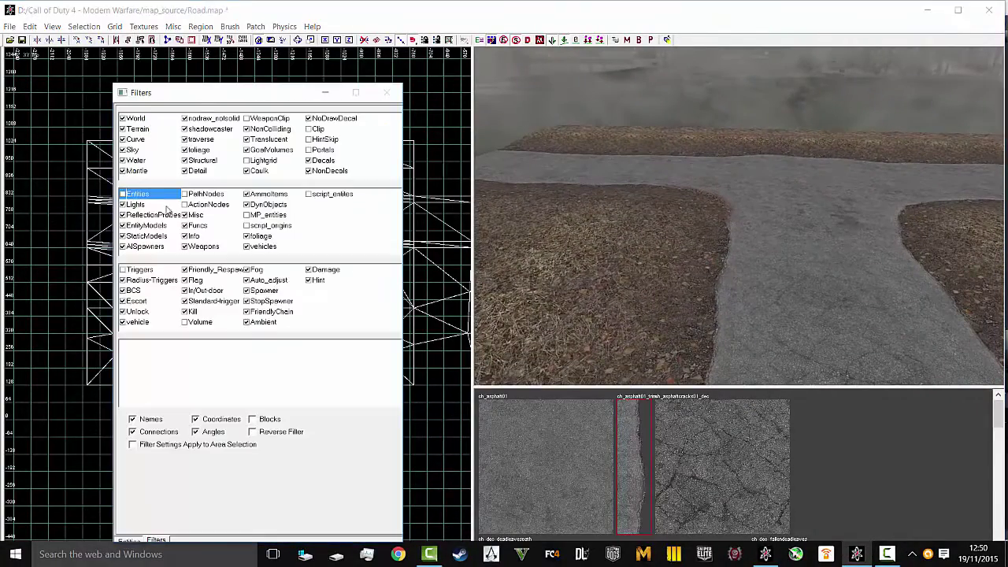
{"action": "left_click", "coordinate": [153, 195]}
{"action": "key", "text": "f"}
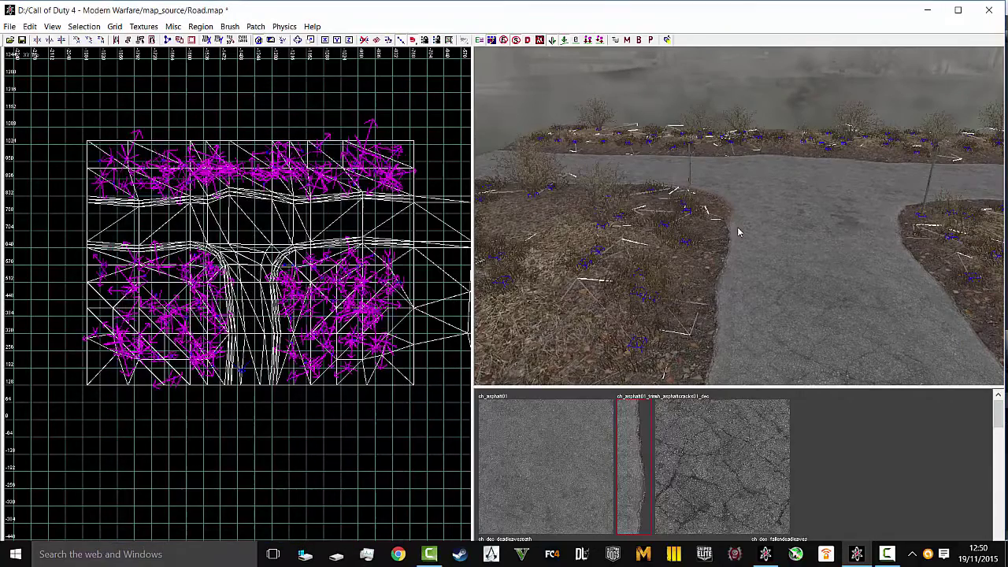
{"action": "mouse_move", "coordinate": [741, 233]}
{"action": "right_mouse_down"}
{"action": "mouse_move", "coordinate": [811, 235]}
{"action": "mouse_move", "coordinate": [738, 226]}
{"action": "right_mouse_up"}
Disable the Entities filter so that only the road and terrain meshes are displayed.
{"action": "key", "text": "f"}
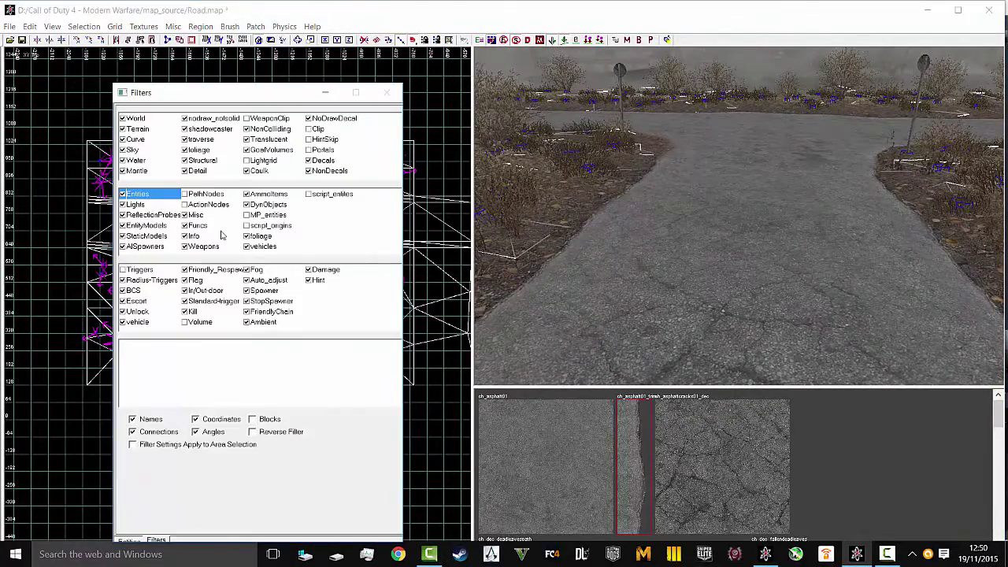
{"action": "left_click", "coordinate": [159, 193]}
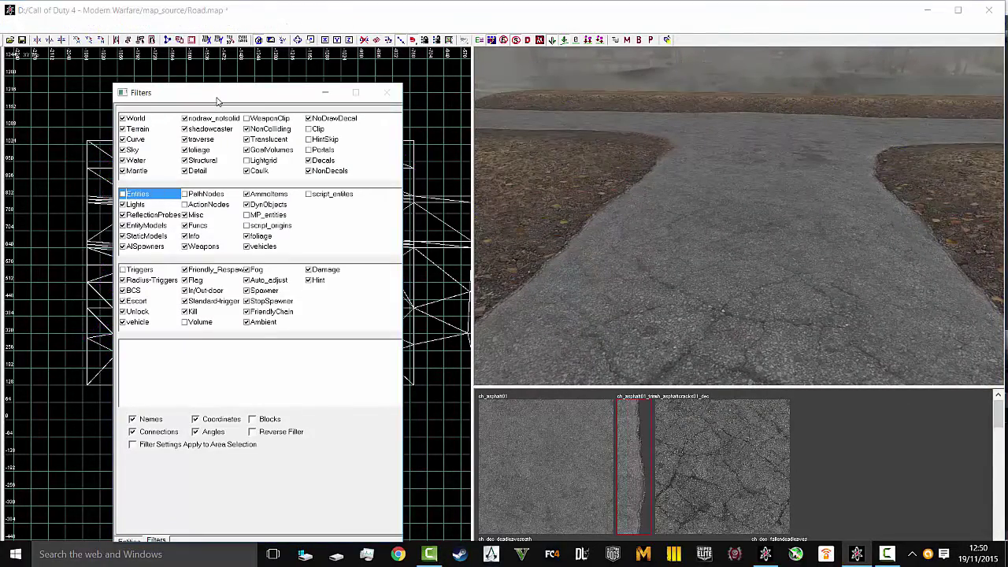
{"action": "key", "text": "f"}
Select the mesh on the path's edge in the camera view to inspect it, and clear the selection.
{"action": "right_click_drag", "start_coordinate": [739, 226], "coordinate": [764, 204]}
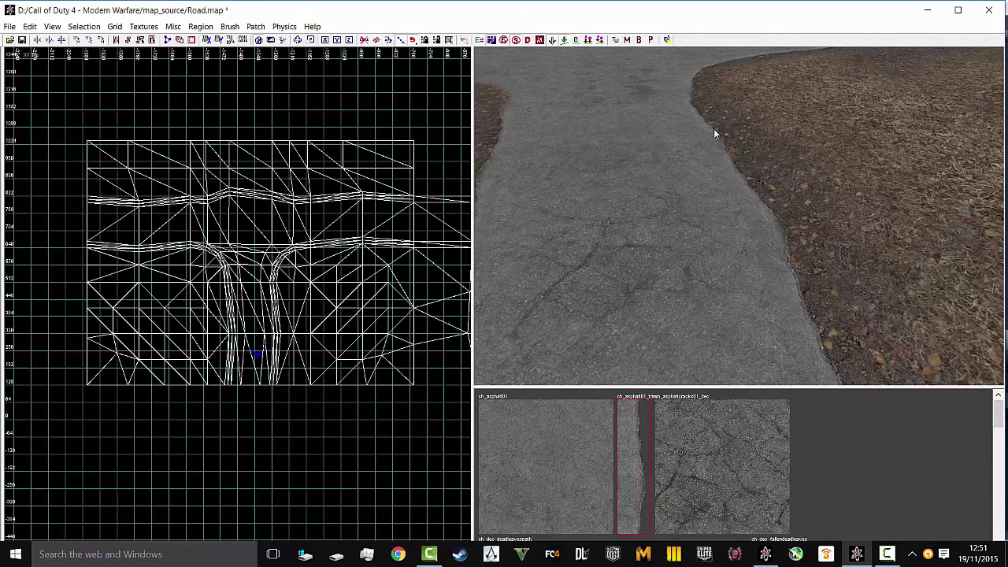
{"action": "left_click", "coordinate": [785, 267], "text": "shift"}
{"action": "mouse_move", "coordinate": [702, 241]}
{"action": "right_mouse_down"}
{"action": "mouse_move", "coordinate": [678, 268]}
{"action": "mouse_move", "coordinate": [663, 263]}
{"action": "mouse_move", "coordinate": [776, 272]}
{"action": "mouse_move", "coordinate": [744, 224]}
{"action": "mouse_move", "coordinate": [696, 232]}
{"action": "right_mouse_up"}
{"action": "key", "text": "Escape"}
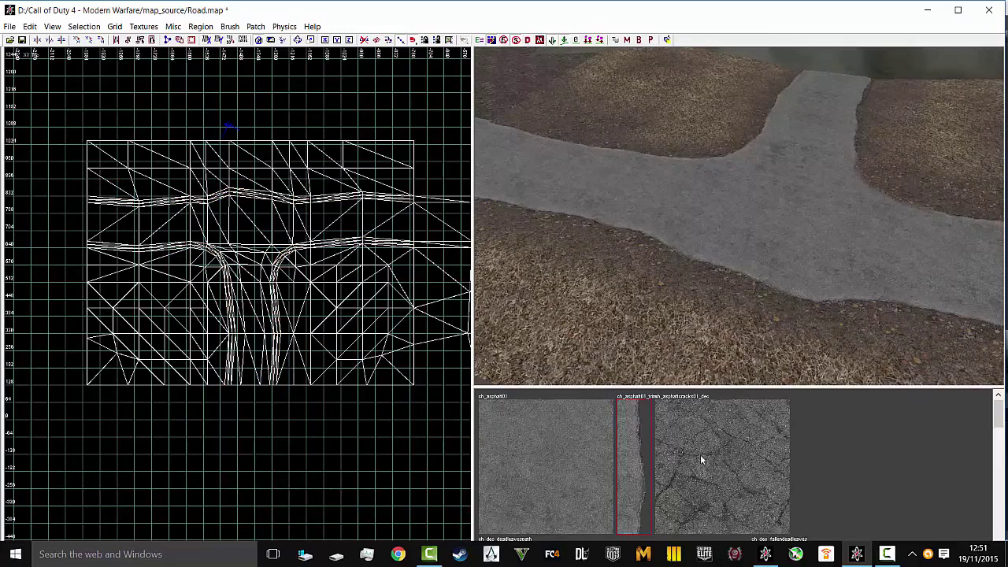
Select every mesh textured with ch_asphalt01 to inspect the road's base layer, and clear the selection.
{"action": "left_click", "coordinate": [576, 447]}
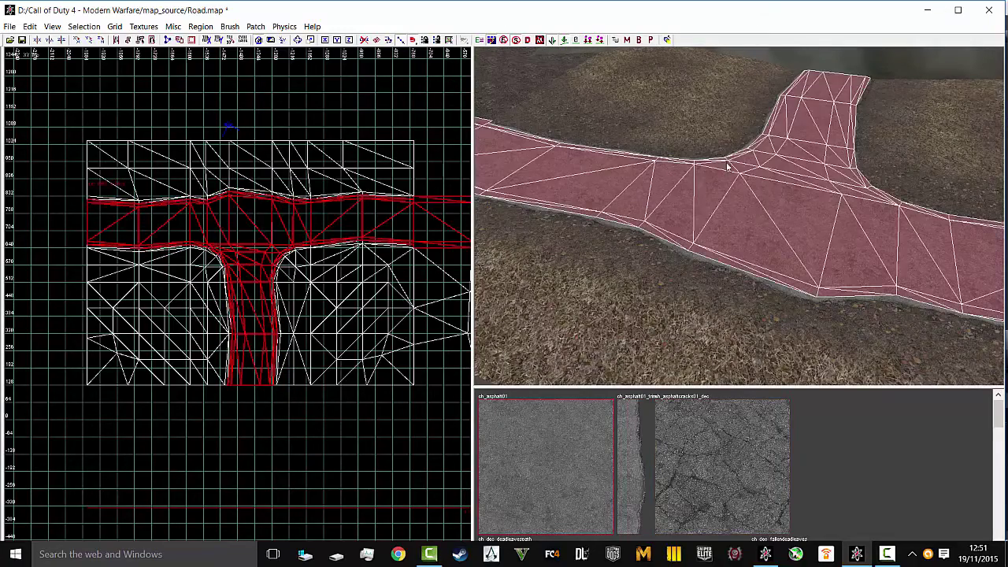
{"action": "right_click_drag", "start_coordinate": [727, 162], "coordinate": [745, 215]}
{"action": "left_click", "coordinate": [626, 450]}
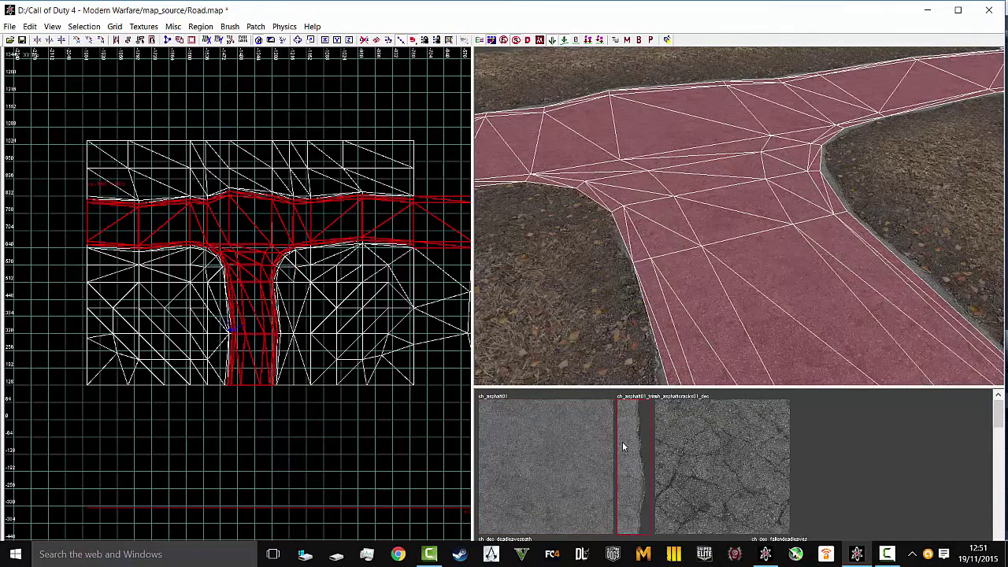
{"action": "key", "text": "Escape"}
Select all ch_asphalt01_trim meshes to inspect the road edging, and reselect the ch_asphalt01 meshes for comparison, clearing each selection.
{"action": "left_click", "coordinate": [633, 478], "text": "shift"}
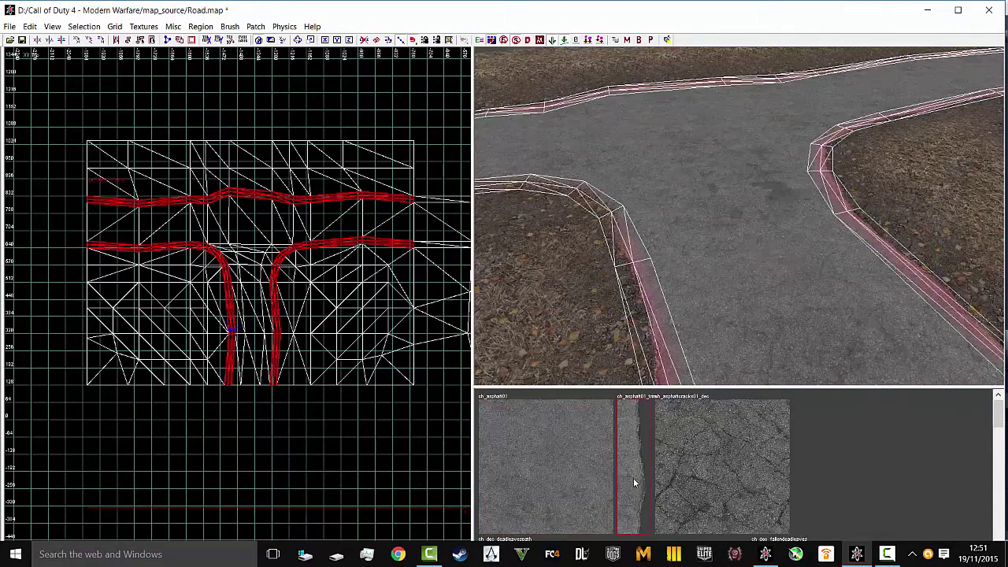
{"action": "right_click_drag", "start_coordinate": [756, 200], "coordinate": [740, 200]}
{"action": "key", "text": "Escape"}
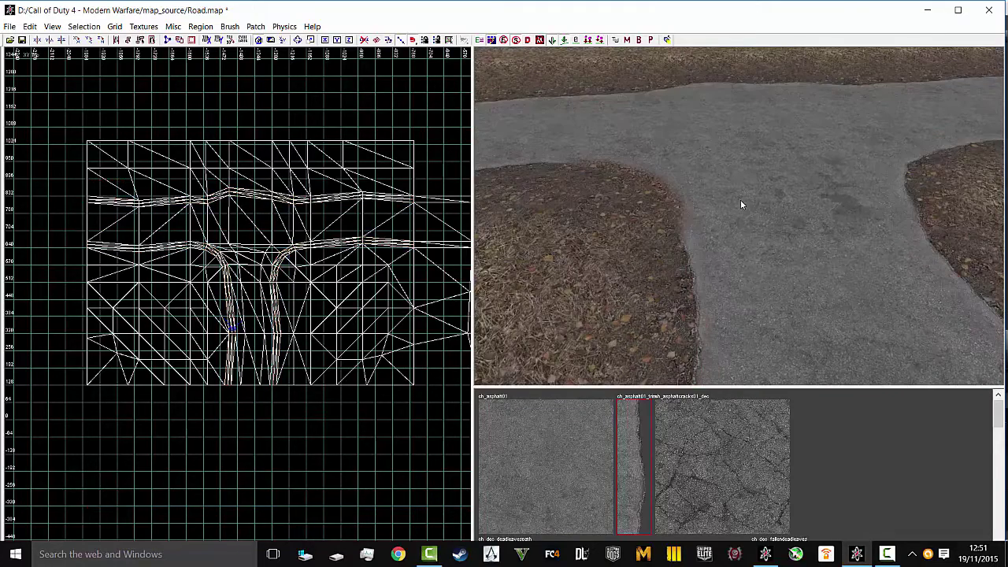
{"action": "left_click", "coordinate": [540, 462], "text": "shift"}
{"action": "key", "text": "Escape"}
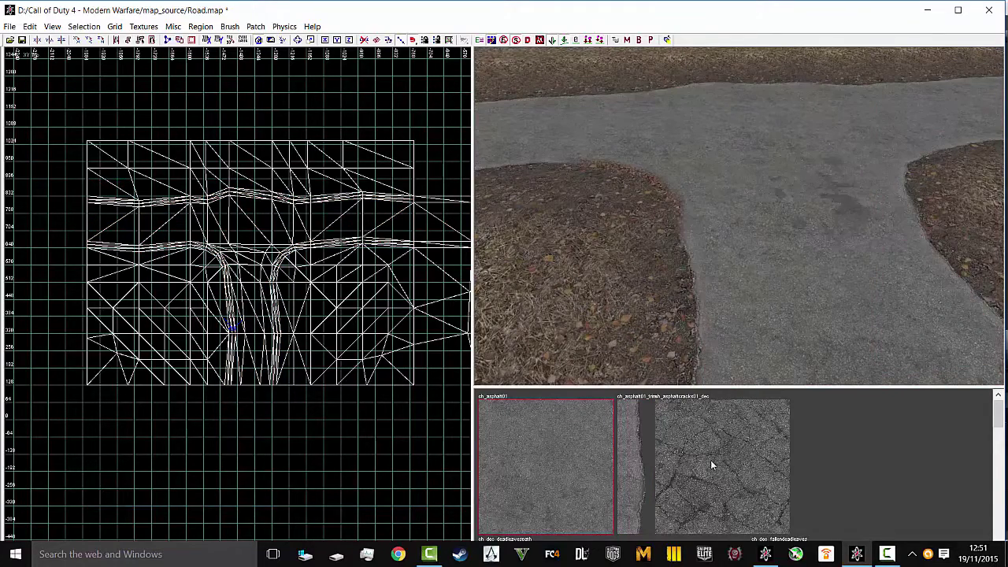
Find the ch_ground_dirt03 texture and select all meshes using it to inspect the ground beside the road.
{"action": "scroll", "coordinate": [685, 498], "scroll_direction": "down", "scroll_amount": 5}
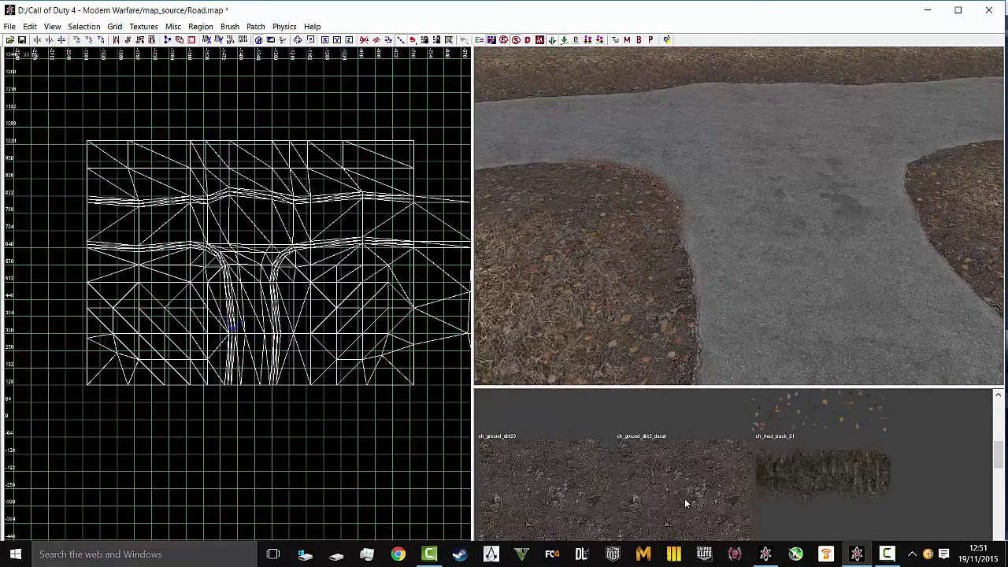
{"action": "scroll", "coordinate": [542, 481], "scroll_direction": "down", "scroll_amount": 1}
{"action": "left_click", "coordinate": [543, 478], "text": "shift"}
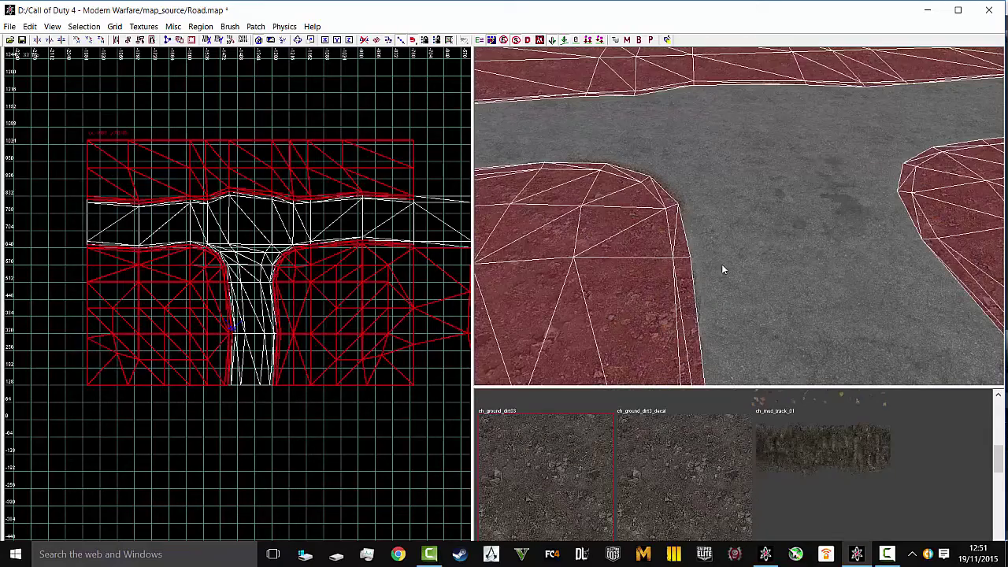
{"action": "mouse_move", "coordinate": [721, 264]}
{"action": "right_mouse_down"}
{"action": "mouse_move", "coordinate": [708, 268]}
{"action": "mouse_move", "coordinate": [756, 292]}
{"action": "mouse_move", "coordinate": [760, 260]}
{"action": "mouse_move", "coordinate": [748, 236]}
{"action": "mouse_move", "coordinate": [685, 240]}
{"action": "mouse_move", "coordinate": [720, 275]}
{"action": "right_mouse_up"}
{"action": "key", "text": "Escape"}
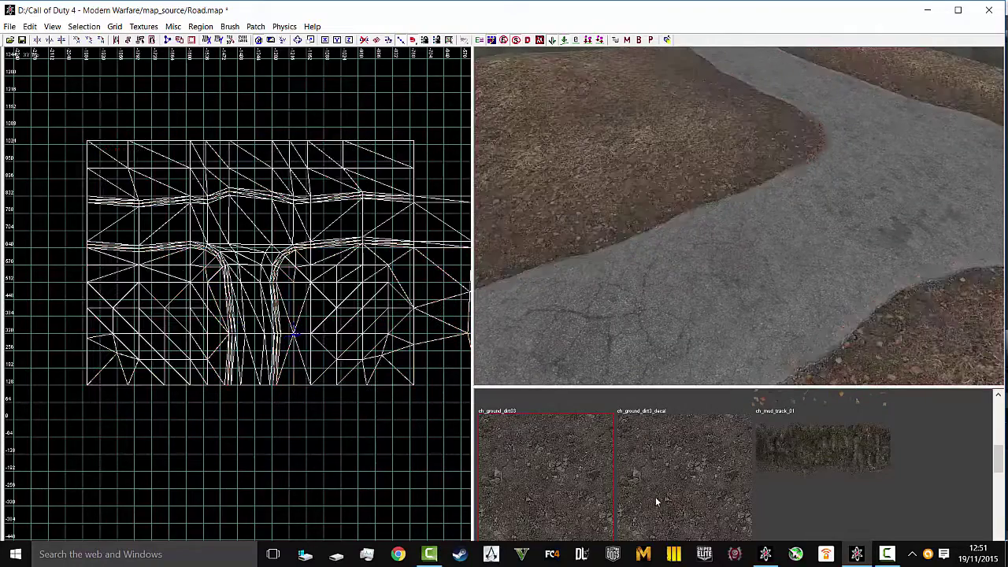
Select all meshes using the ch_asphaltcracks01_dec decal to inspect the cracked layer on the road, and clear the selection.
{"action": "scroll", "coordinate": [677, 476], "scroll_direction": "up", "scroll_amount": 1}
{"action": "scroll", "coordinate": [677, 477], "scroll_direction": "up", "scroll_amount": 3}
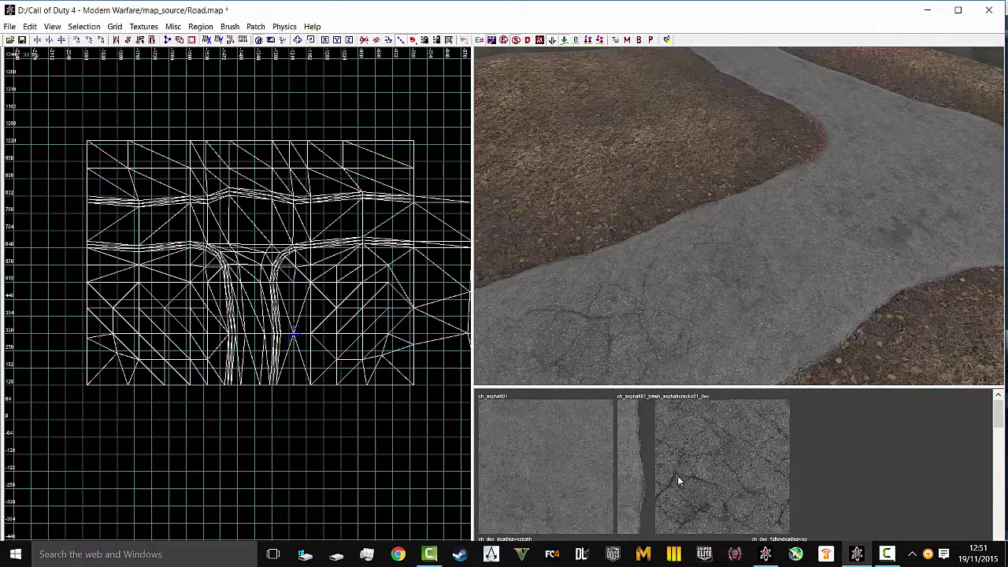
{"action": "key", "text": "shift+a"}
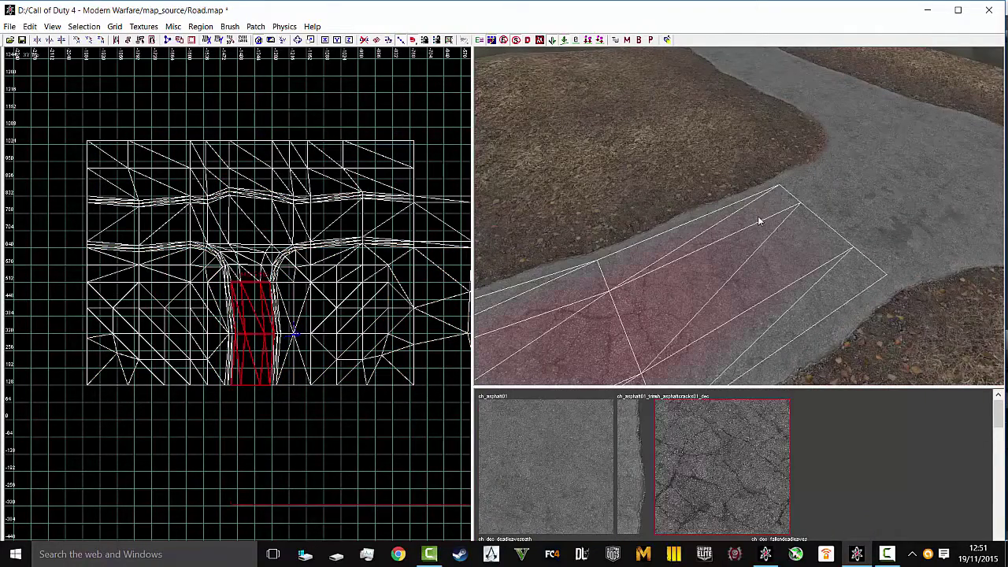
{"action": "right_click_drag", "start_coordinate": [759, 219], "coordinate": [752, 288]}
{"action": "key", "text": "Escape"}
{"action": "right_click_drag", "start_coordinate": [757, 215], "coordinate": [757, 220]}
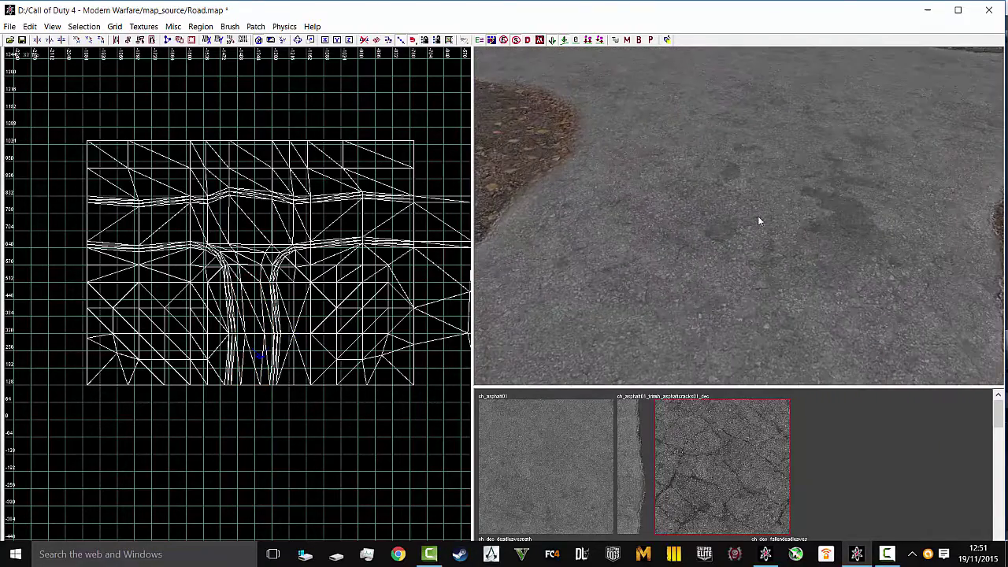
Find the dark stain decal texture and select its mesh on the road to inspect it, clearing the selection.
{"action": "scroll", "coordinate": [683, 460], "scroll_direction": "down", "scroll_amount": 4}
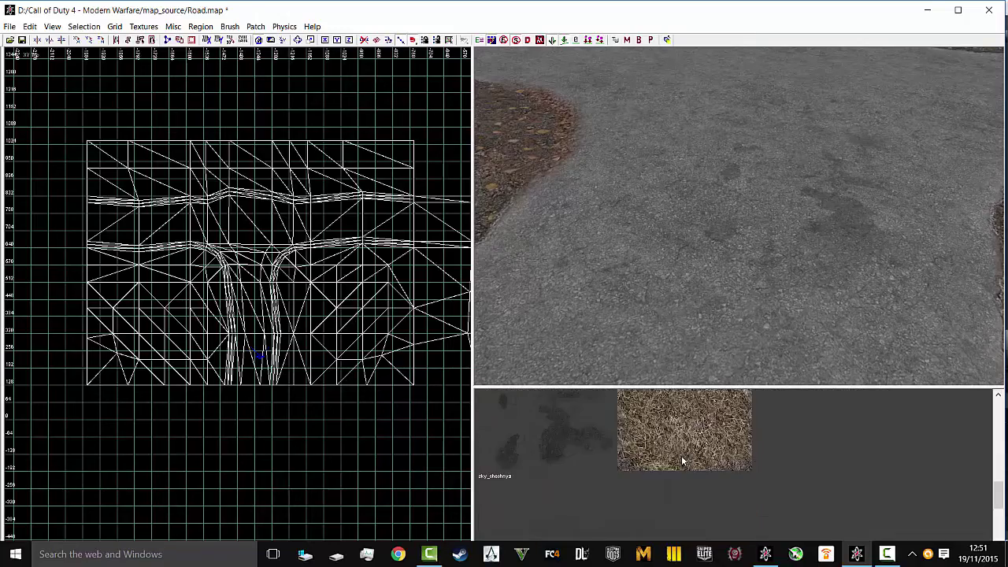
{"action": "left_click", "coordinate": [554, 448]}
{"action": "left_click", "coordinate": [743, 210], "text": "shift"}
{"action": "mouse_move", "coordinate": [743, 210]}
{"action": "right_mouse_down"}
{"action": "mouse_move", "coordinate": [759, 206]}
{"action": "mouse_move", "coordinate": [748, 217]}
{"action": "mouse_move", "coordinate": [741, 206]}
{"action": "mouse_move", "coordinate": [728, 220]}
{"action": "mouse_move", "coordinate": [751, 211]}
{"action": "mouse_move", "coordinate": [741, 206]}
{"action": "mouse_move", "coordinate": [748, 222]}
{"action": "mouse_move", "coordinate": [741, 216]}
{"action": "right_mouse_up"}
{"action": "key", "text": "Escape"}
Select all meshes using the dry grass texture to inspect the grass layer, and clear the selection.
{"action": "left_click", "coordinate": [689, 438]}
{"action": "key", "text": "shift+a"}
{"action": "key", "text": "Escape"}
Select all meshes using the ch_dec_fallendeadleaves decal to inspect the scattered leaves layer, and clear the selection.
{"action": "scroll", "coordinate": [681, 466], "scroll_direction": "up", "scroll_amount": 5}
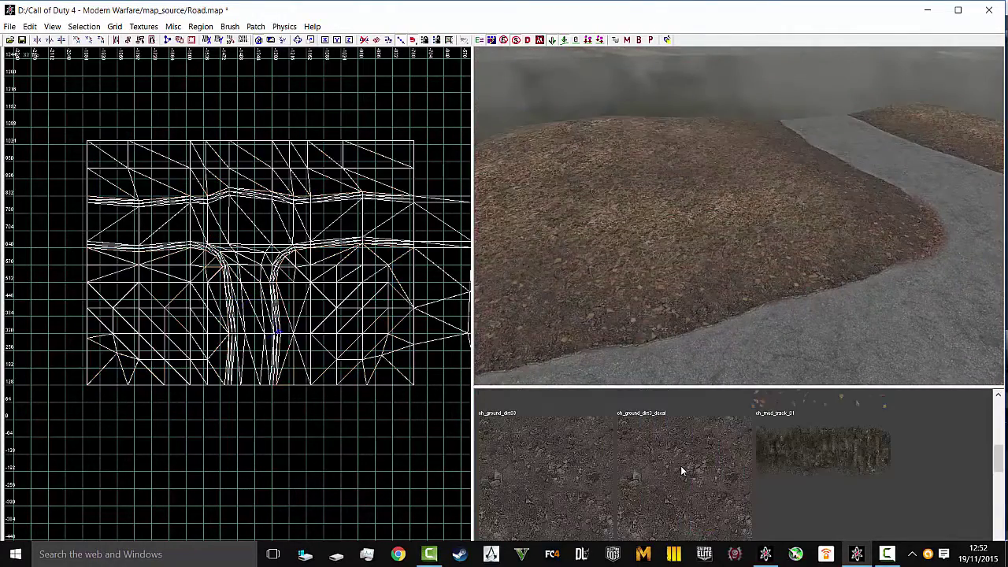
{"action": "scroll", "coordinate": [839, 437], "scroll_direction": "up", "scroll_amount": 1}
{"action": "left_click", "coordinate": [839, 438]}
{"action": "key", "text": "shift+a"}
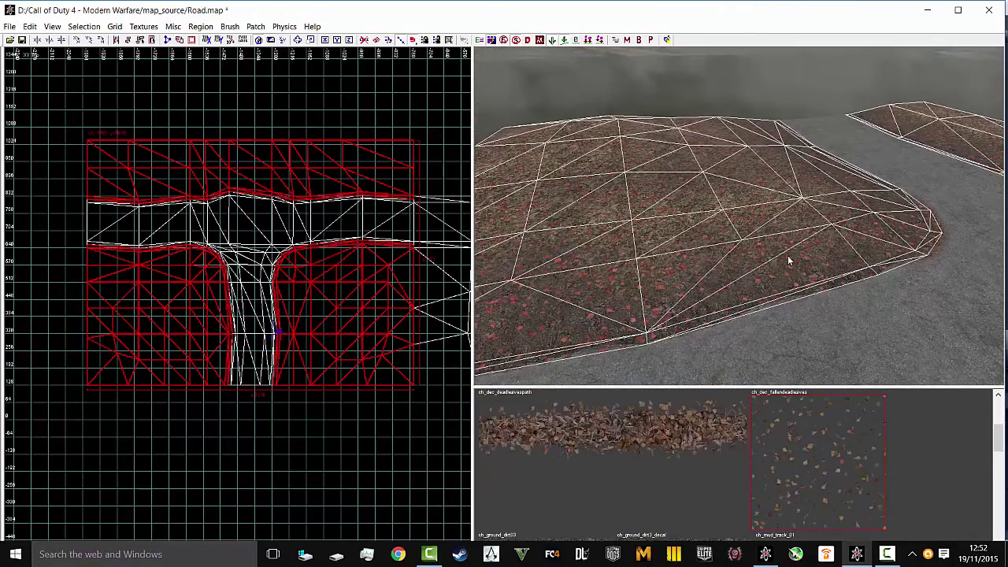
{"action": "mouse_move", "coordinate": [787, 260]}
{"action": "right_mouse_down"}
{"action": "mouse_move", "coordinate": [776, 252]}
{"action": "mouse_move", "coordinate": [800, 280]}
{"action": "mouse_move", "coordinate": [794, 276]}
{"action": "right_mouse_up"}
{"action": "key", "text": "Escape"}
Select all meshes using the ch_dec_deadleavespath decal to inspect the leaf strip along the path, and clear the selection.
{"action": "left_click", "coordinate": [701, 421]}
{"action": "key", "text": "shift+a"}
{"action": "key", "text": "Escape"}
{"action": "mouse_move", "coordinate": [723, 269]}
{"action": "right_mouse_down"}
{"action": "mouse_move", "coordinate": [740, 273]}
{"action": "mouse_move", "coordinate": [722, 269]}
{"action": "right_mouse_up"}
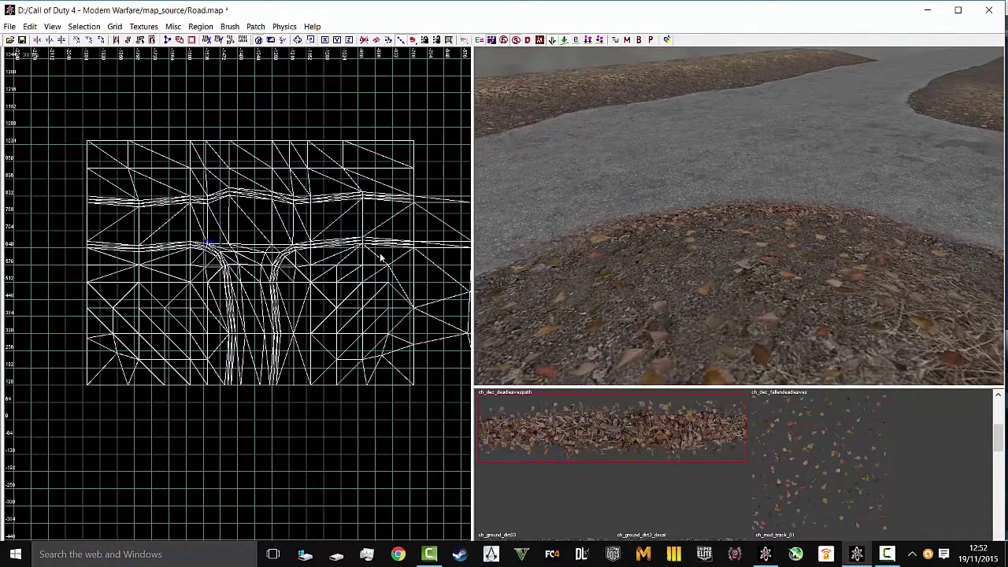
Enable the Texture meshes in 2d option in the preferences.
{"action": "key", "text": "p"}
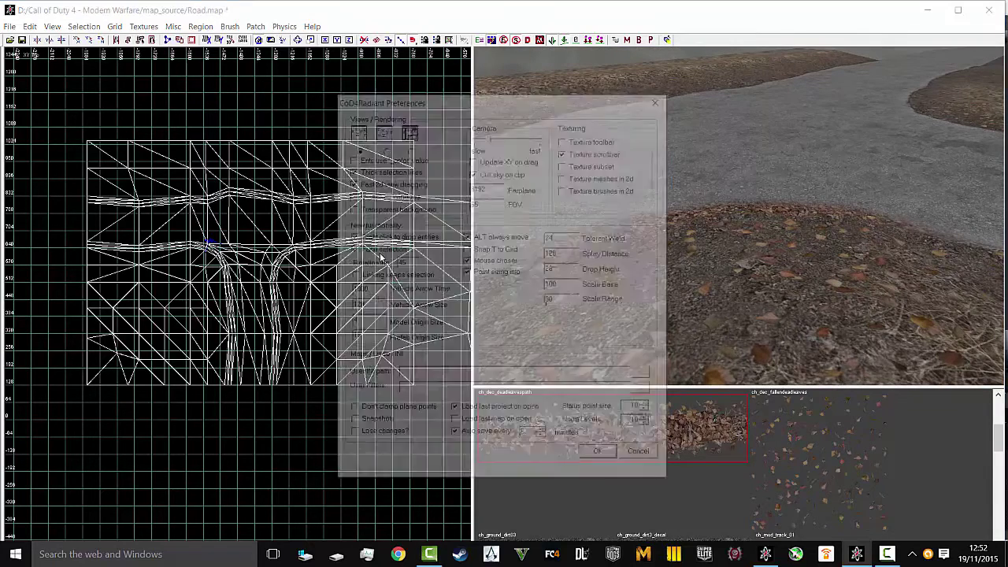
{"action": "left_click", "coordinate": [564, 176]}
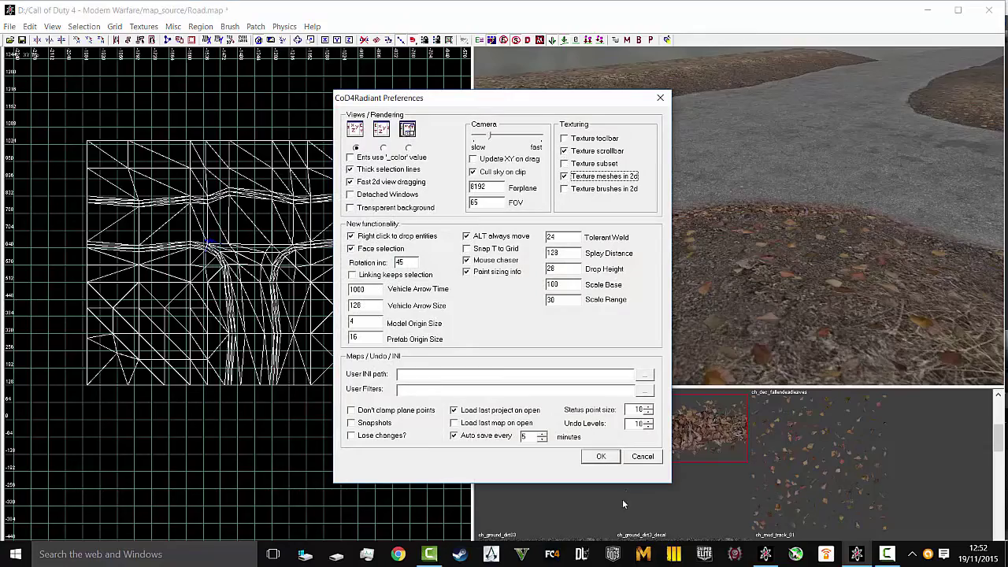
{"action": "left_click", "coordinate": [617, 459]}
Examine the textured road junction, leaf strip and asphalt edges in the 2D view, close up and as a whole.
{"action": "right_click_drag", "start_coordinate": [308, 224], "coordinate": [301, 276]}
{"action": "scroll", "coordinate": [368, 241], "scroll_direction": "up", "scroll_amount": 3}
{"action": "scroll", "coordinate": [310, 230], "scroll_direction": "up", "scroll_amount": 1}
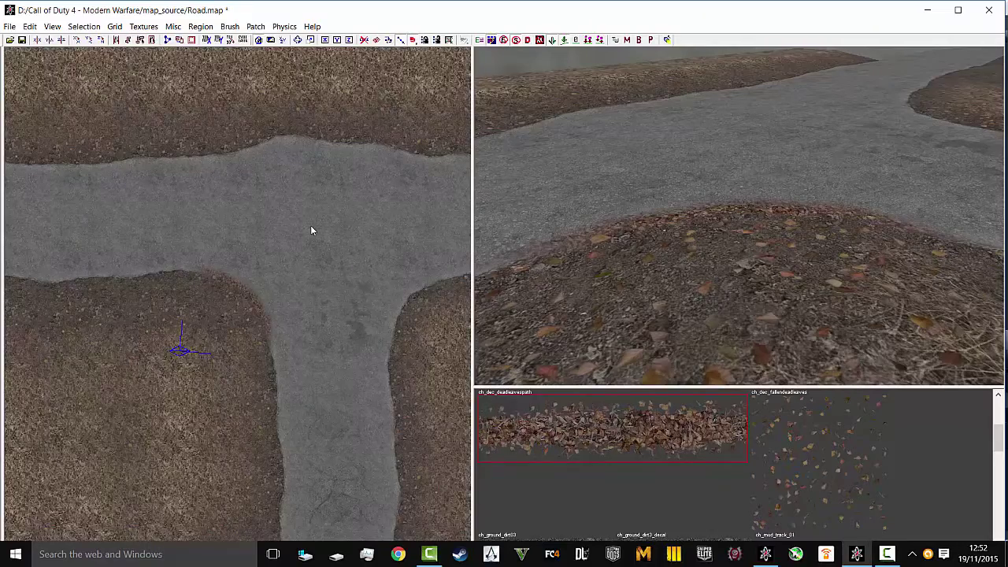
{"action": "scroll", "coordinate": [260, 322], "scroll_direction": "up", "scroll_amount": 2}
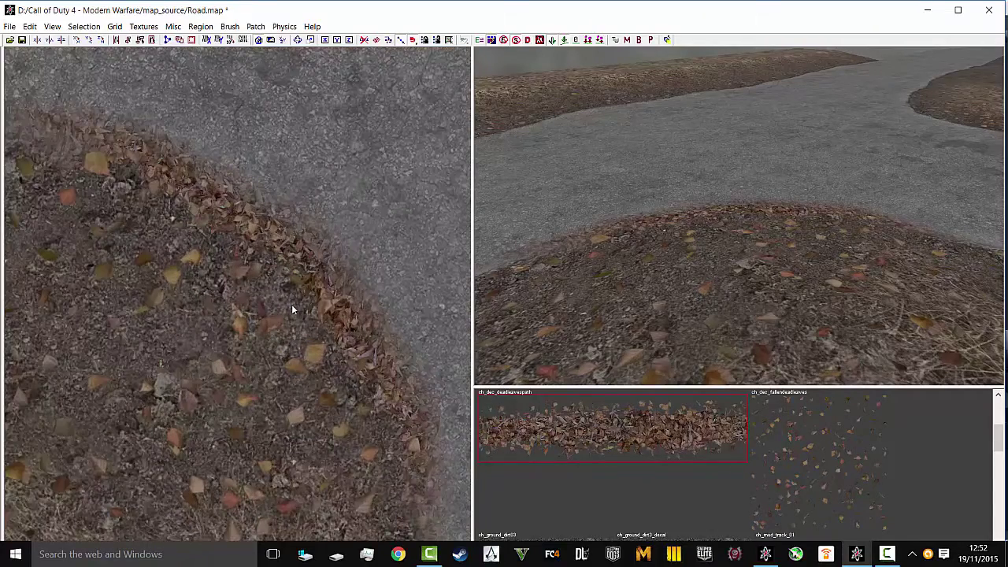
{"action": "right_click_drag", "start_coordinate": [358, 312], "coordinate": [224, 2]}
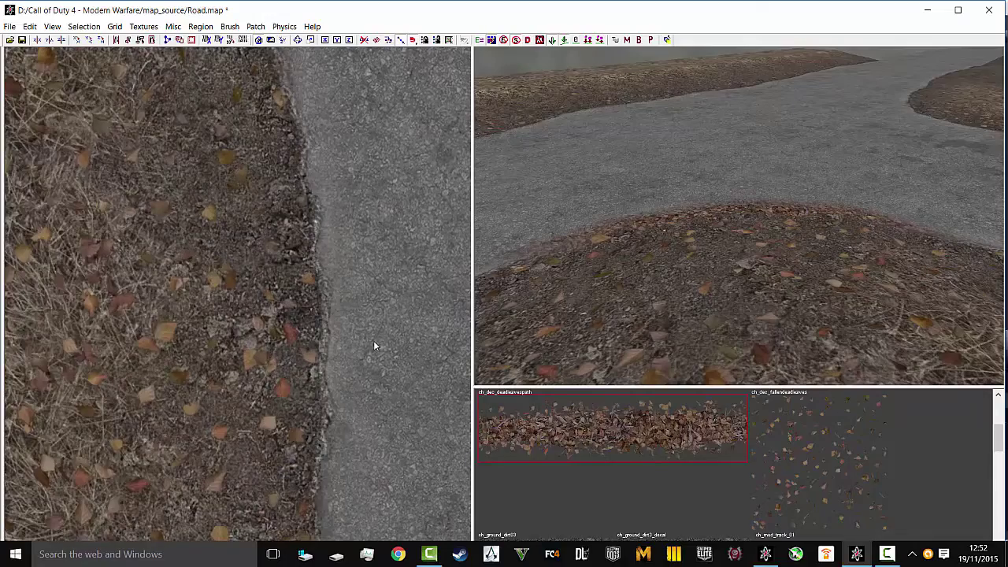
{"action": "right_click_drag", "start_coordinate": [375, 345], "coordinate": [374, 344]}
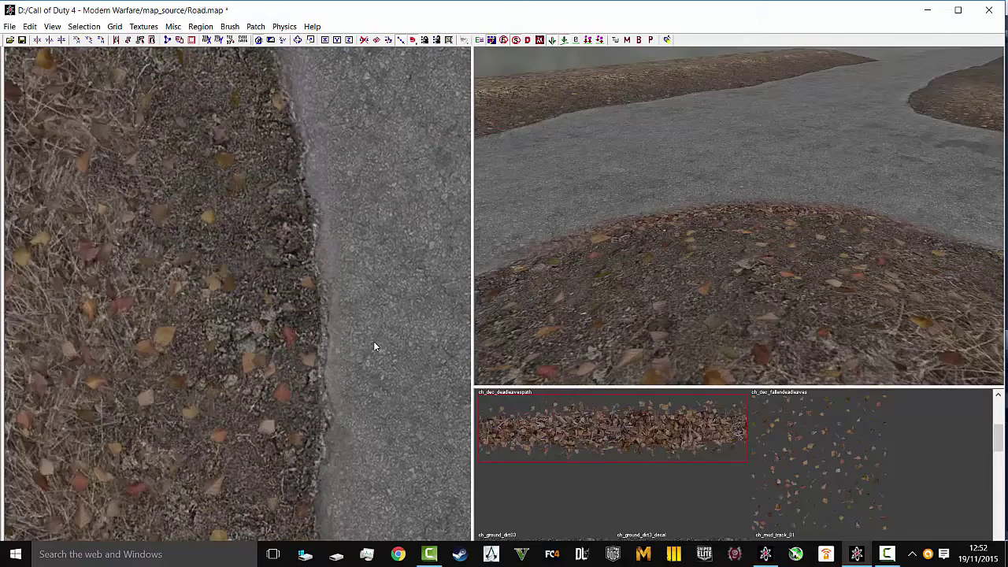
{"action": "scroll", "coordinate": [373, 345], "scroll_direction": "down", "scroll_amount": 6}
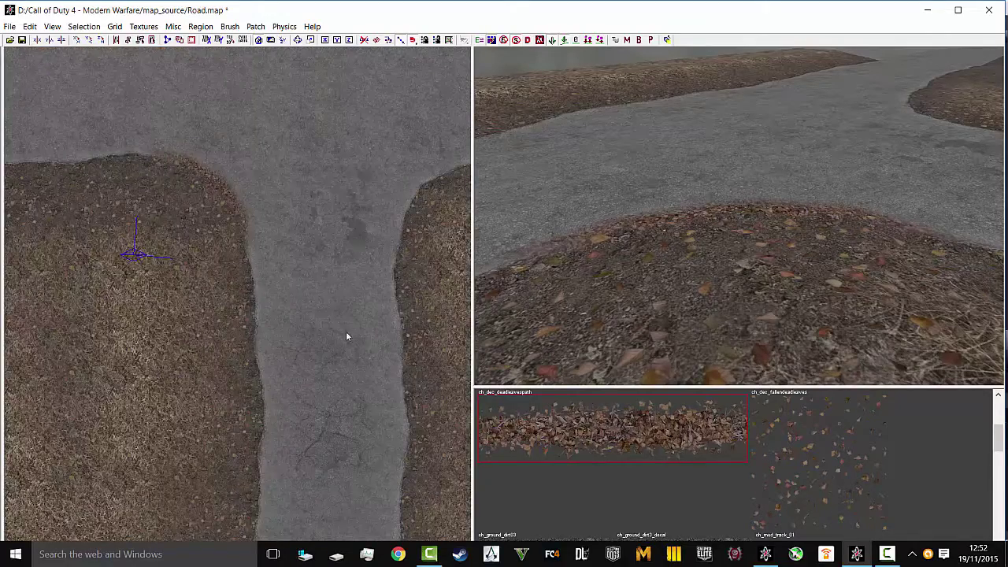
{"action": "right_click_drag", "start_coordinate": [337, 307], "coordinate": [316, 372]}
{"action": "scroll", "coordinate": [338, 308], "scroll_direction": "down", "scroll_amount": 7}
{"action": "scroll", "coordinate": [338, 308], "scroll_direction": "up", "scroll_amount": 4}
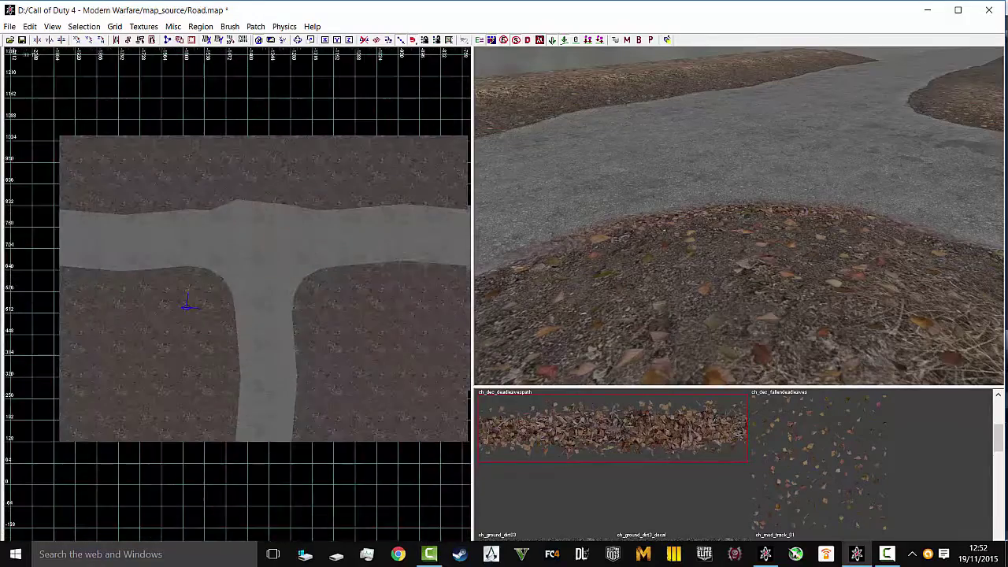
{"action": "scroll", "coordinate": [338, 307], "scroll_direction": "up", "scroll_amount": 1}
{"action": "right_click_drag", "start_coordinate": [338, 308], "coordinate": [349, 275]}
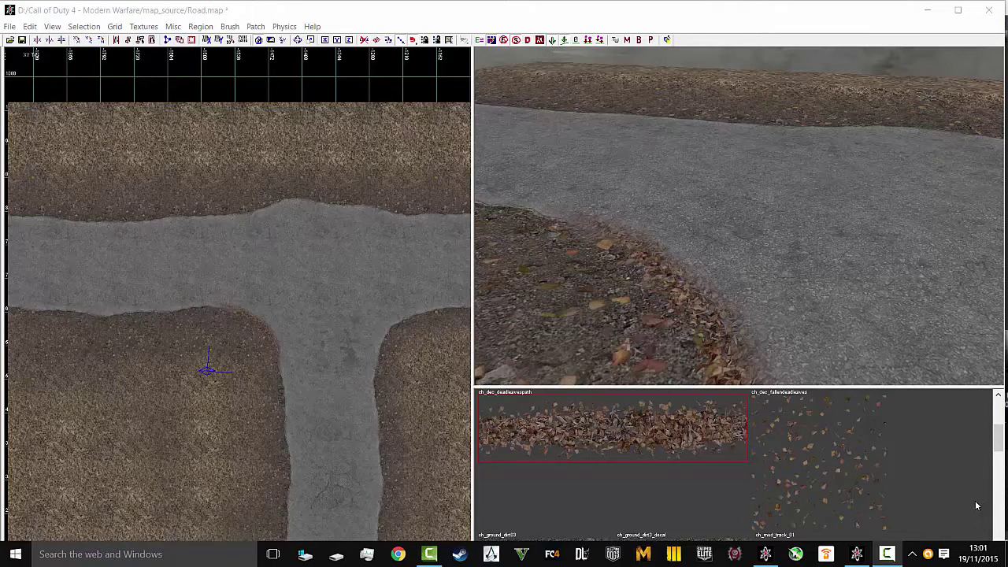
Look over the path in the camera view and enable the Entities filter to display the foliage again.
{"action": "left_click", "coordinate": [673, 211]}
{"action": "right_click_drag", "start_coordinate": [672, 210], "coordinate": [776, 169]}
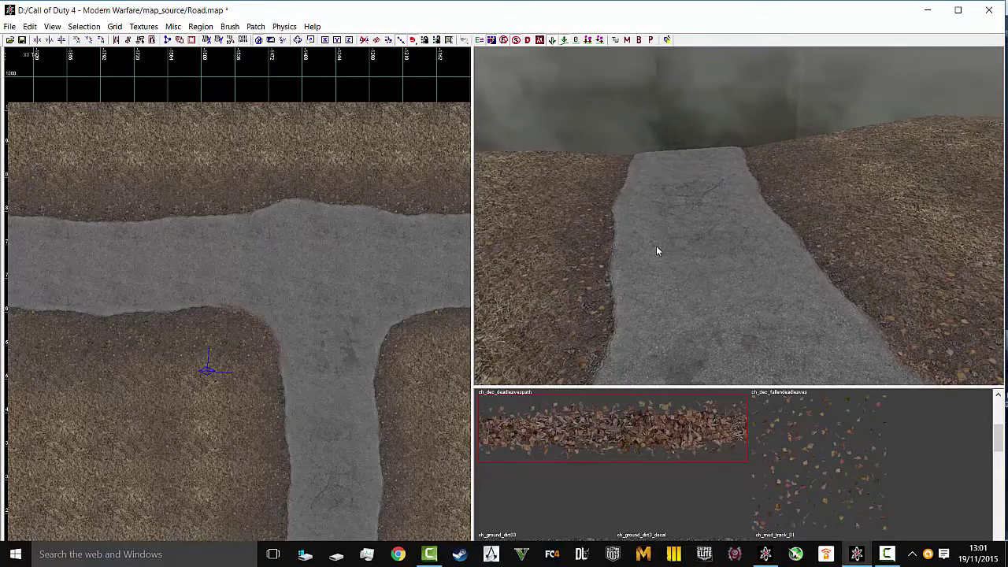
{"action": "mouse_move", "coordinate": [656, 247]}
{"action": "right_mouse_down"}
{"action": "mouse_move", "coordinate": [567, 256]}
{"action": "mouse_move", "coordinate": [565, 245]}
{"action": "mouse_move", "coordinate": [581, 244]}
{"action": "mouse_move", "coordinate": [552, 239]}
{"action": "mouse_move", "coordinate": [615, 240]}
{"action": "mouse_move", "coordinate": [619, 254]}
{"action": "mouse_move", "coordinate": [669, 249]}
{"action": "mouse_move", "coordinate": [614, 233]}
{"action": "mouse_move", "coordinate": [657, 244]}
{"action": "right_mouse_up"}
{"action": "key", "text": "f"}
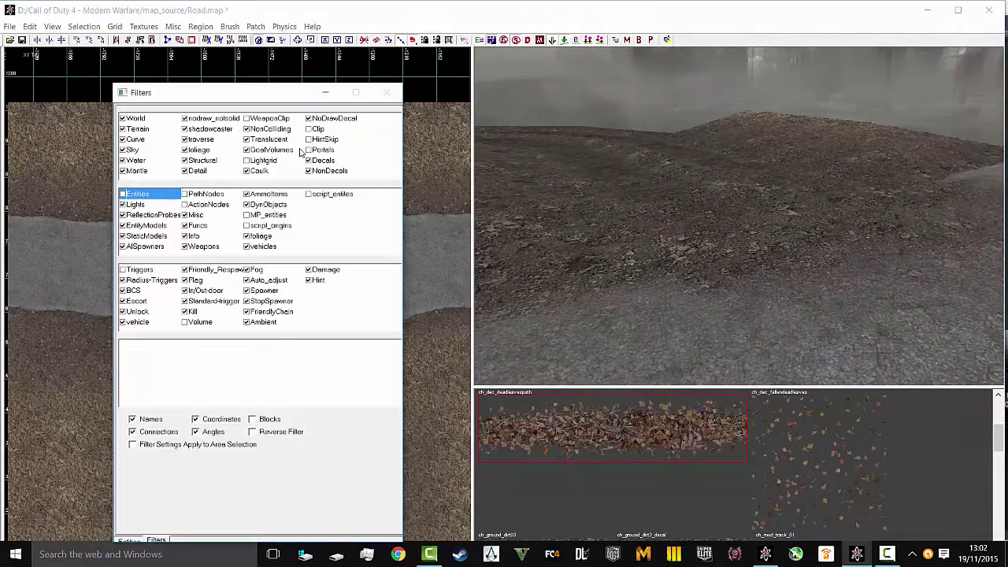
{"action": "left_click", "coordinate": [163, 197]}
{"action": "left_click", "coordinate": [270, 93]}
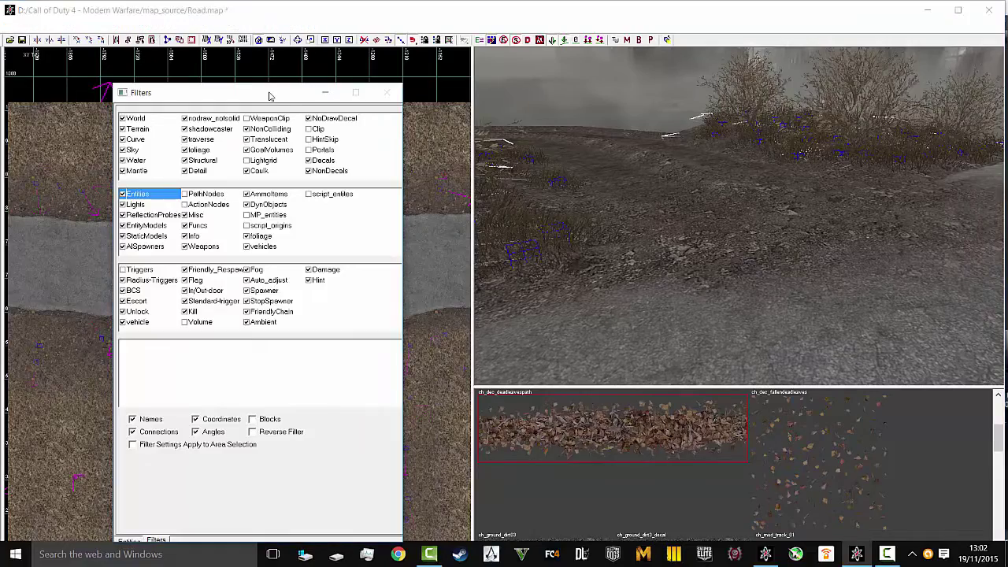
{"action": "key", "text": "f"}
{"action": "right_click_drag", "start_coordinate": [681, 250], "coordinate": [729, 251]}
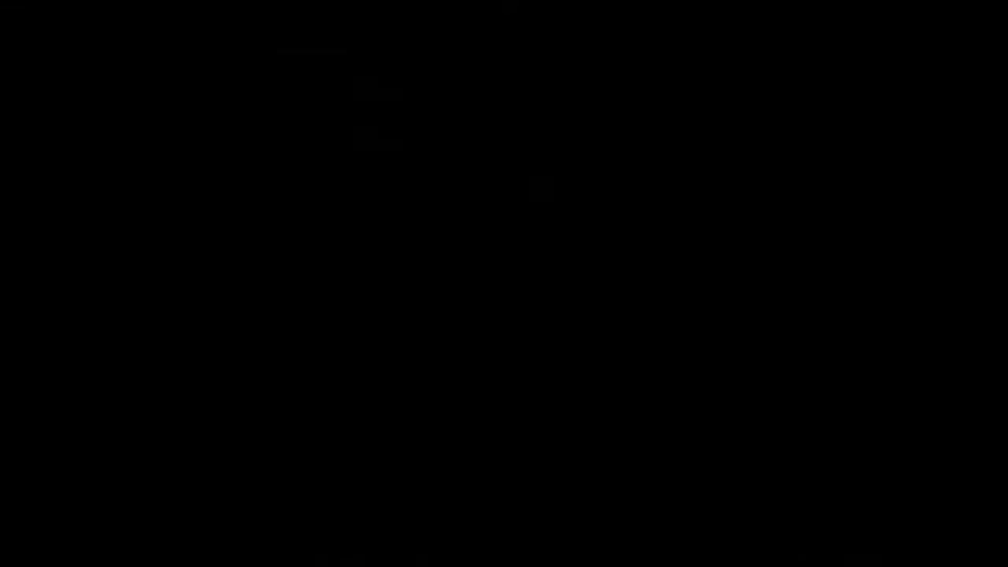